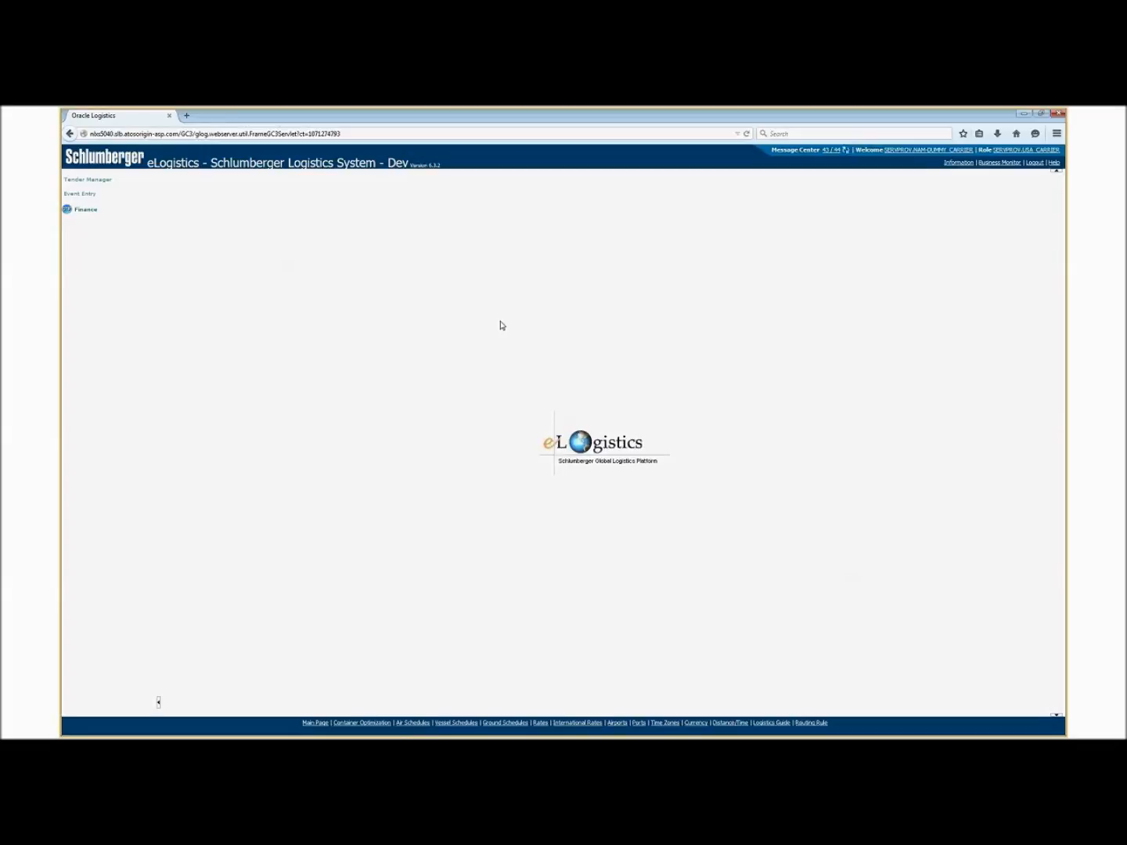
Open the Tender Manager list and start accepting the tender for shipment NAM.12999, enlarging the acceptance window.
click(95, 182)
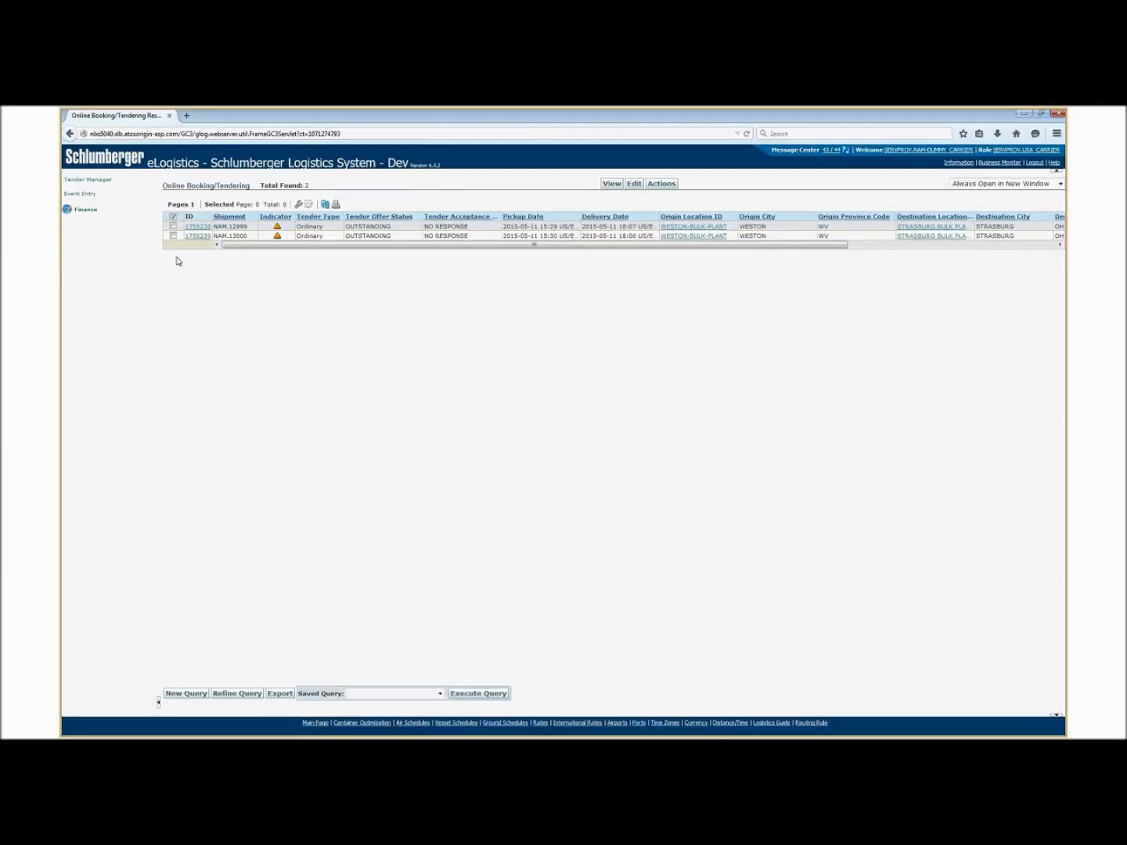
click(174, 227)
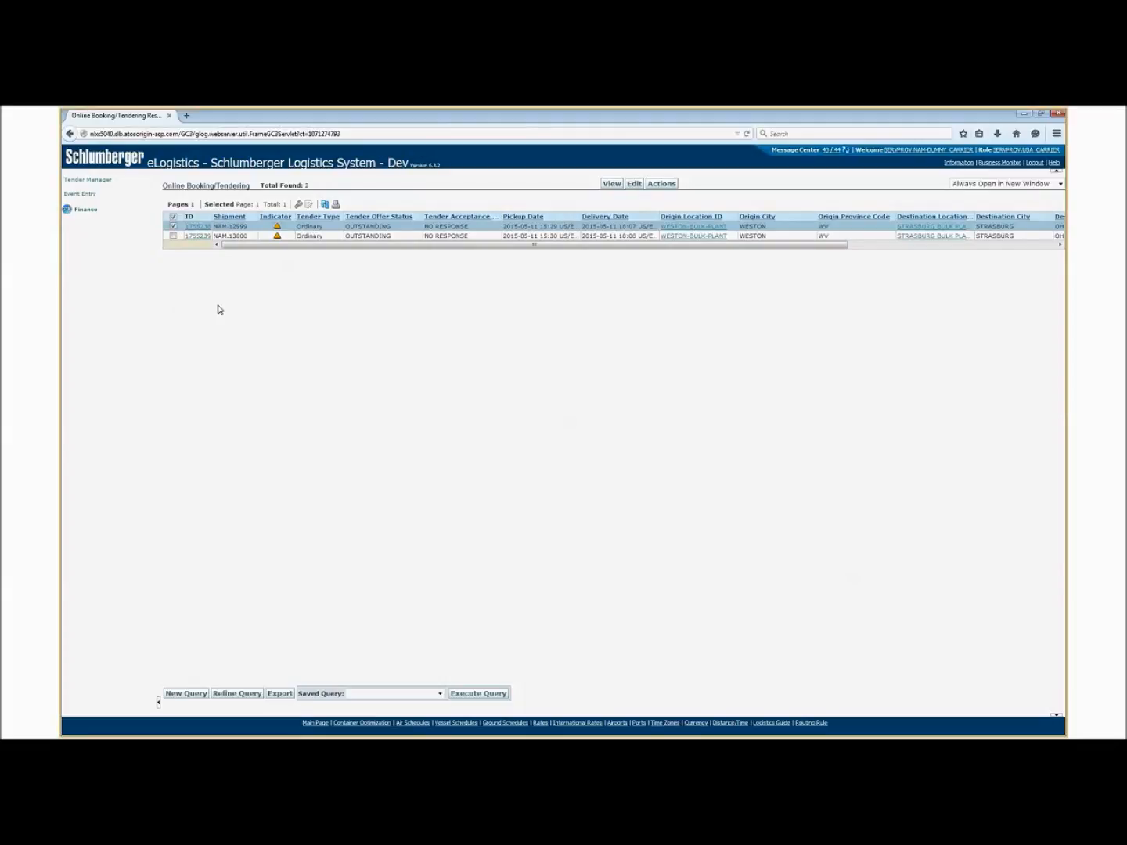
click(662, 185)
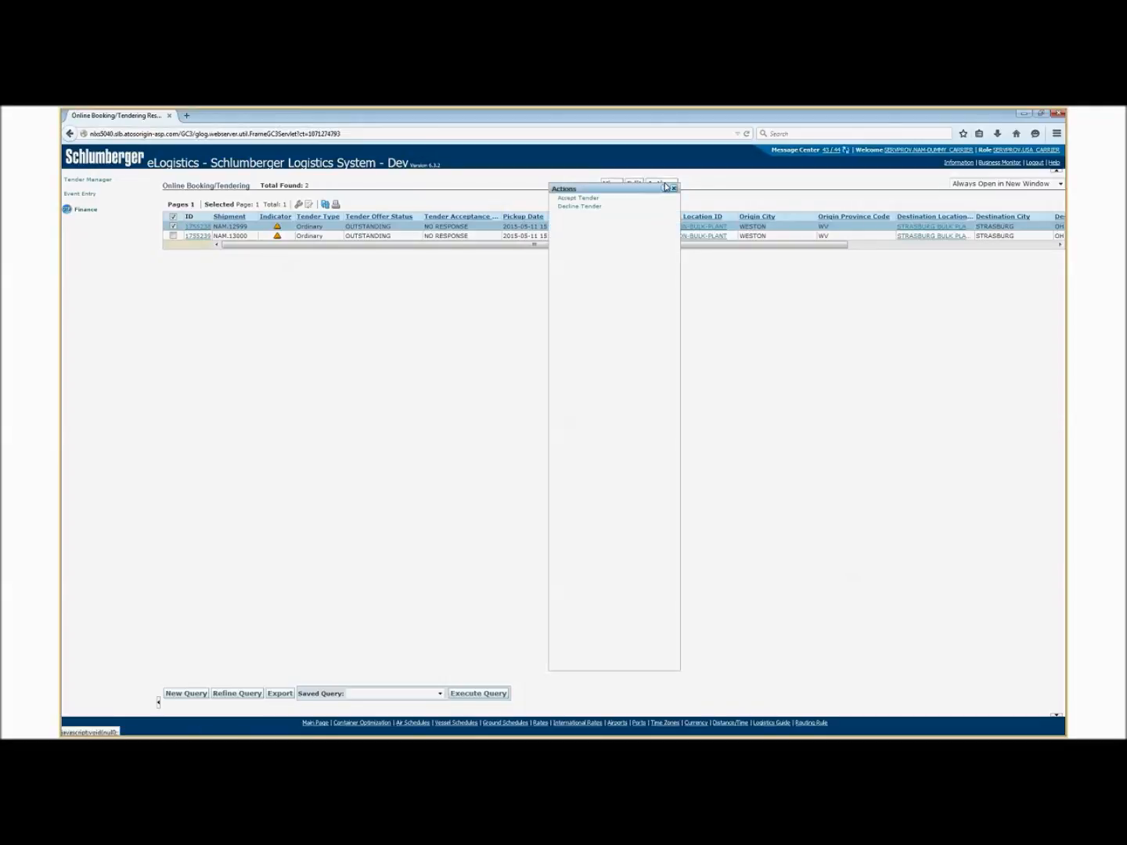
click(580, 199)
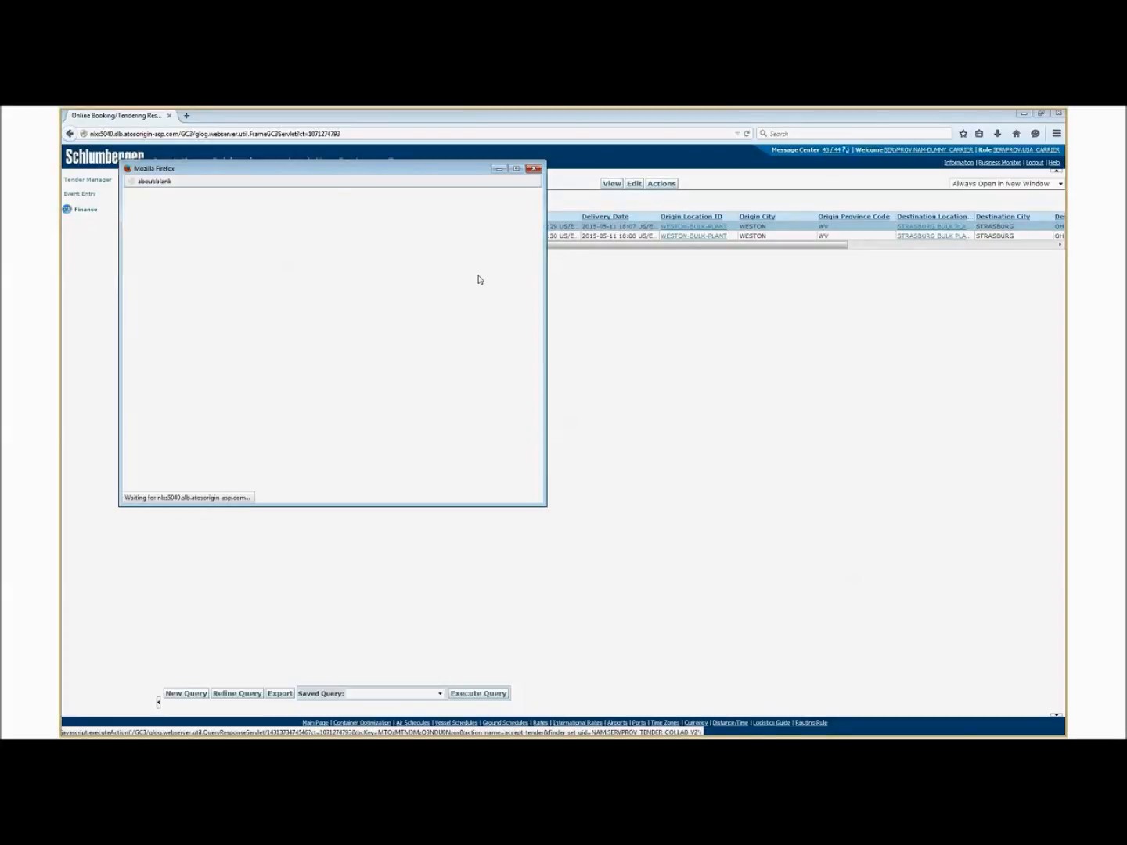
drag(398, 166, 445, 168)
drag(594, 507, 635, 581)
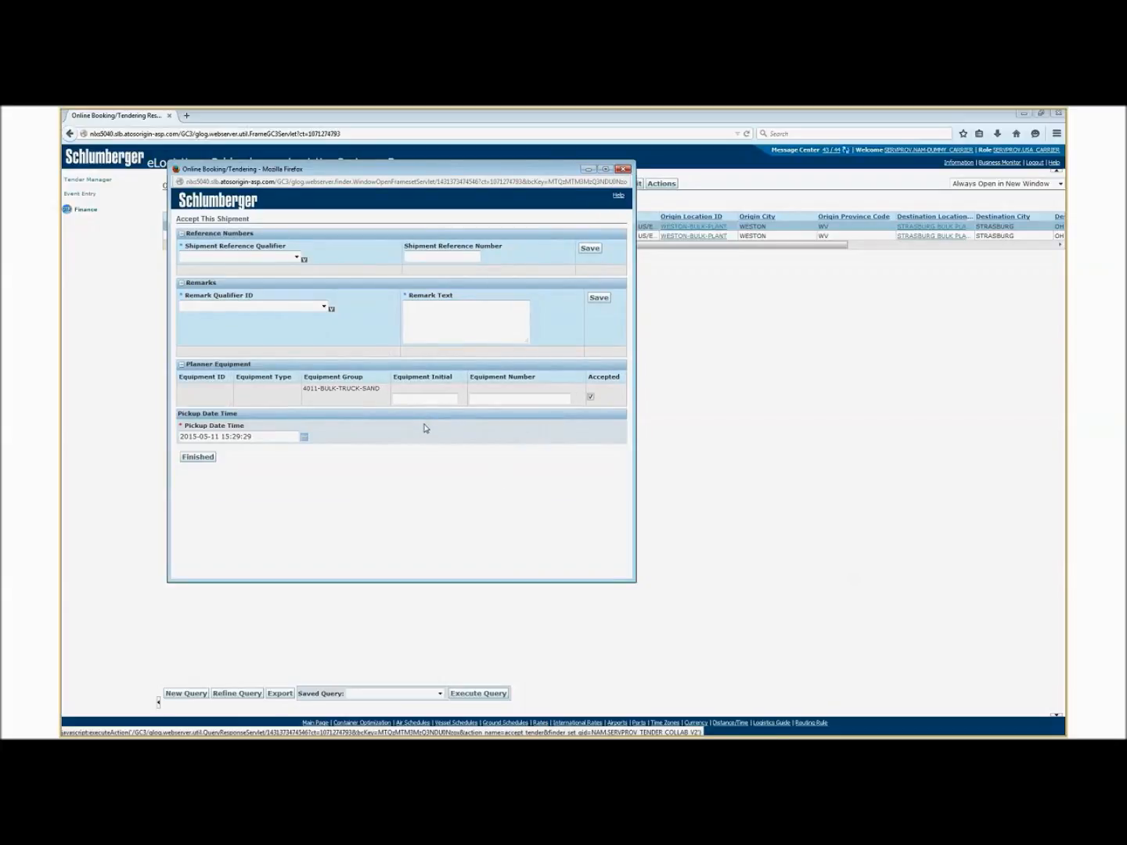
Add and save a shipment reference with qualifier CARRIER_REFERENCE and number CR12345.
click(270, 257)
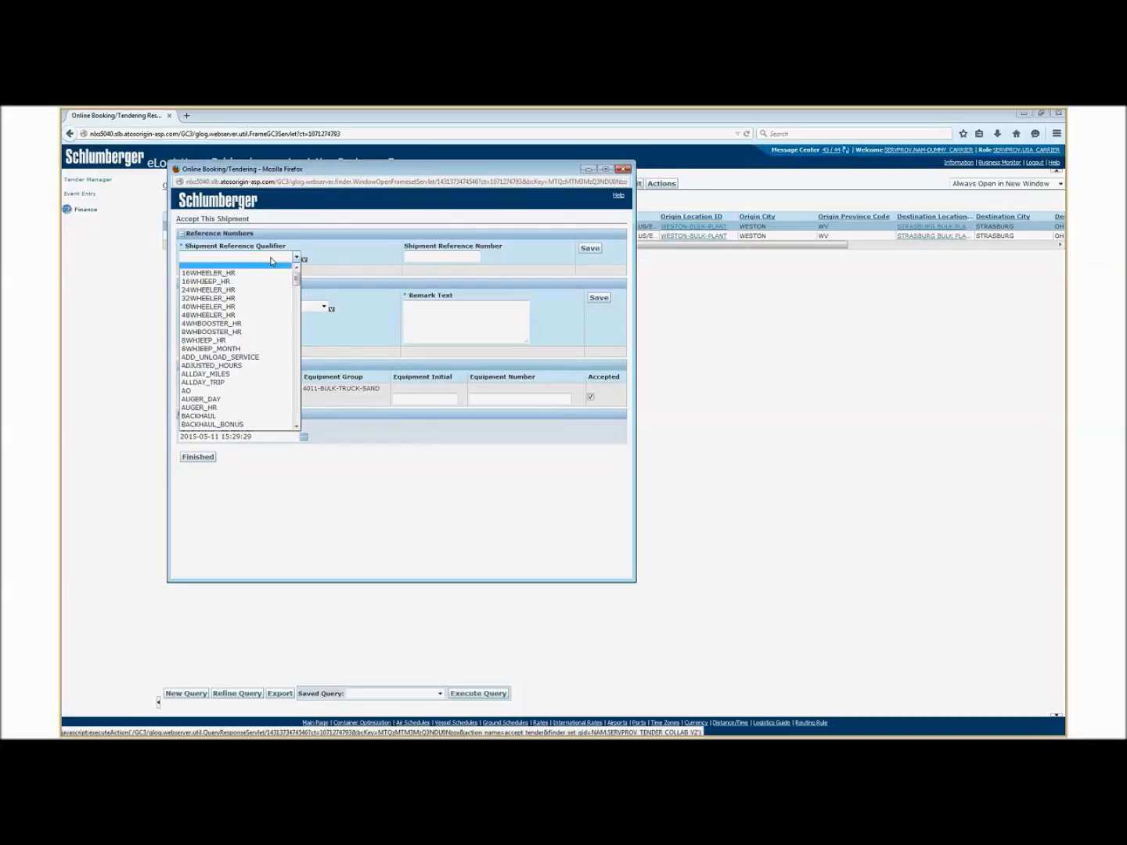
key(c)
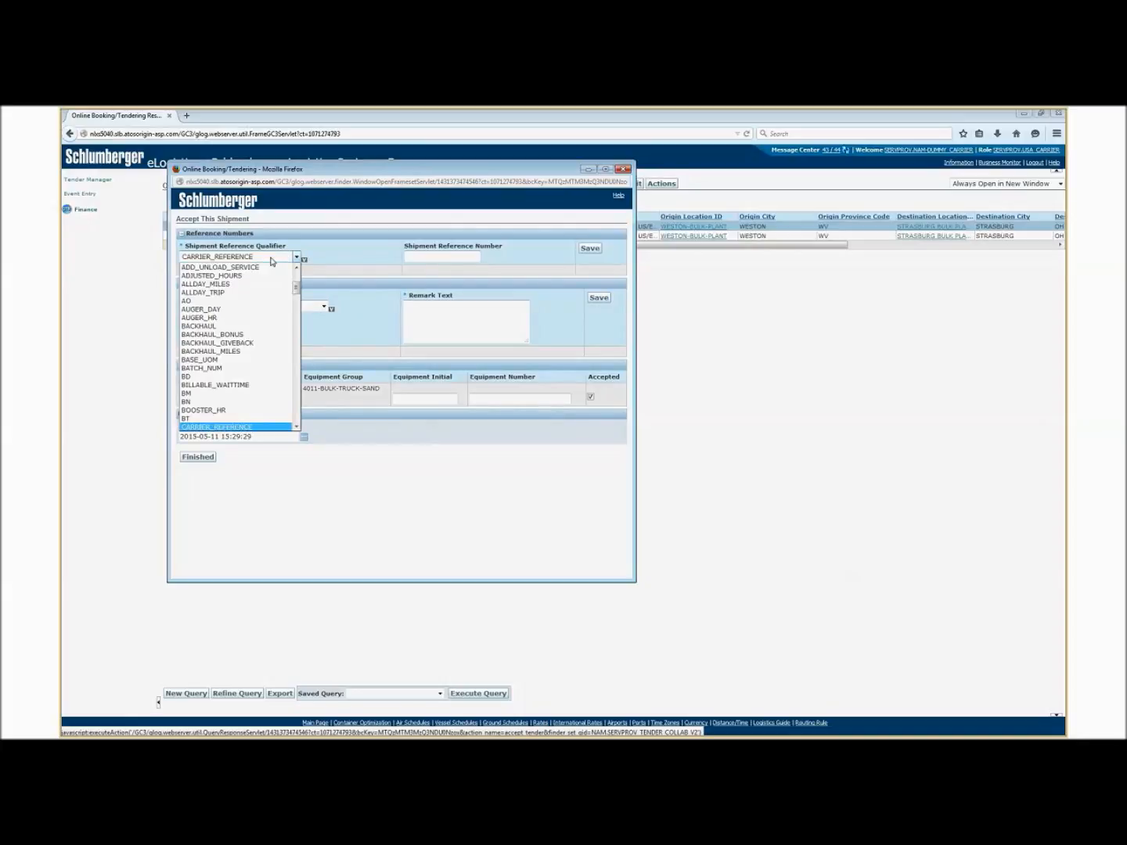
click(227, 428)
click(423, 257)
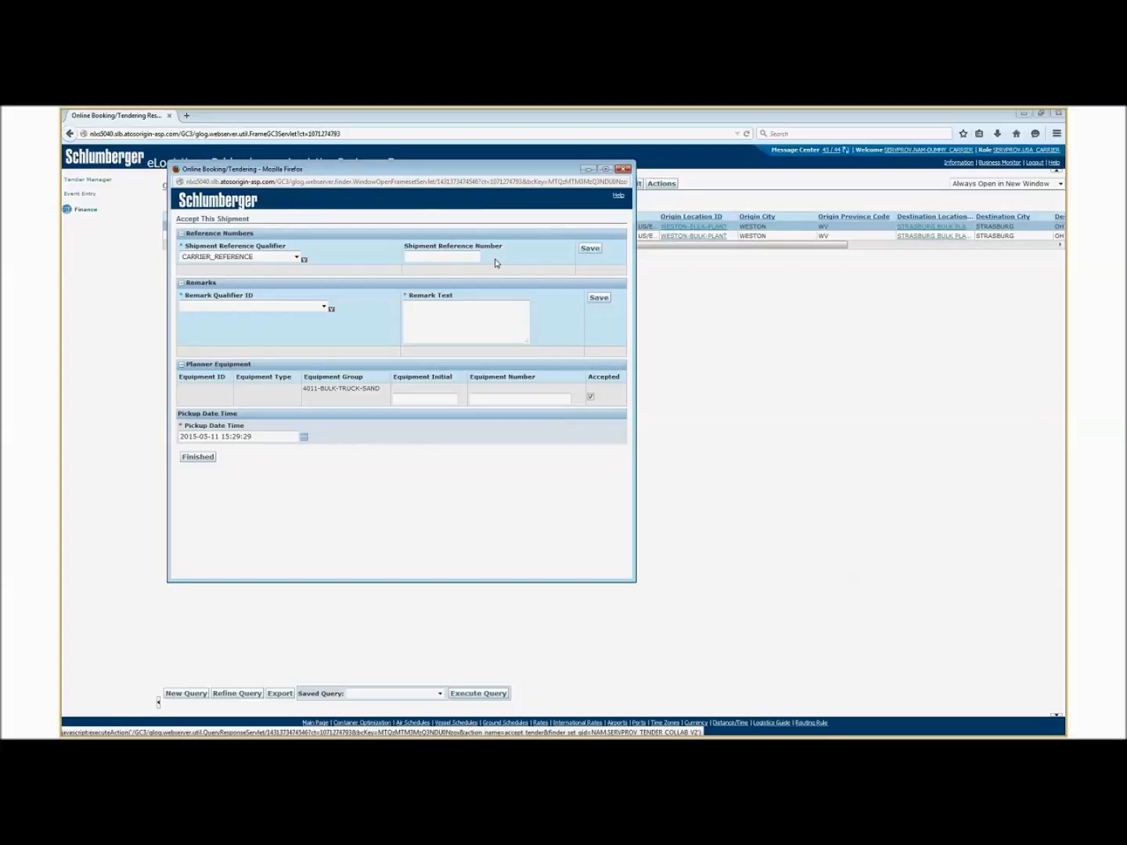
text(CR12345)
click(590, 249)
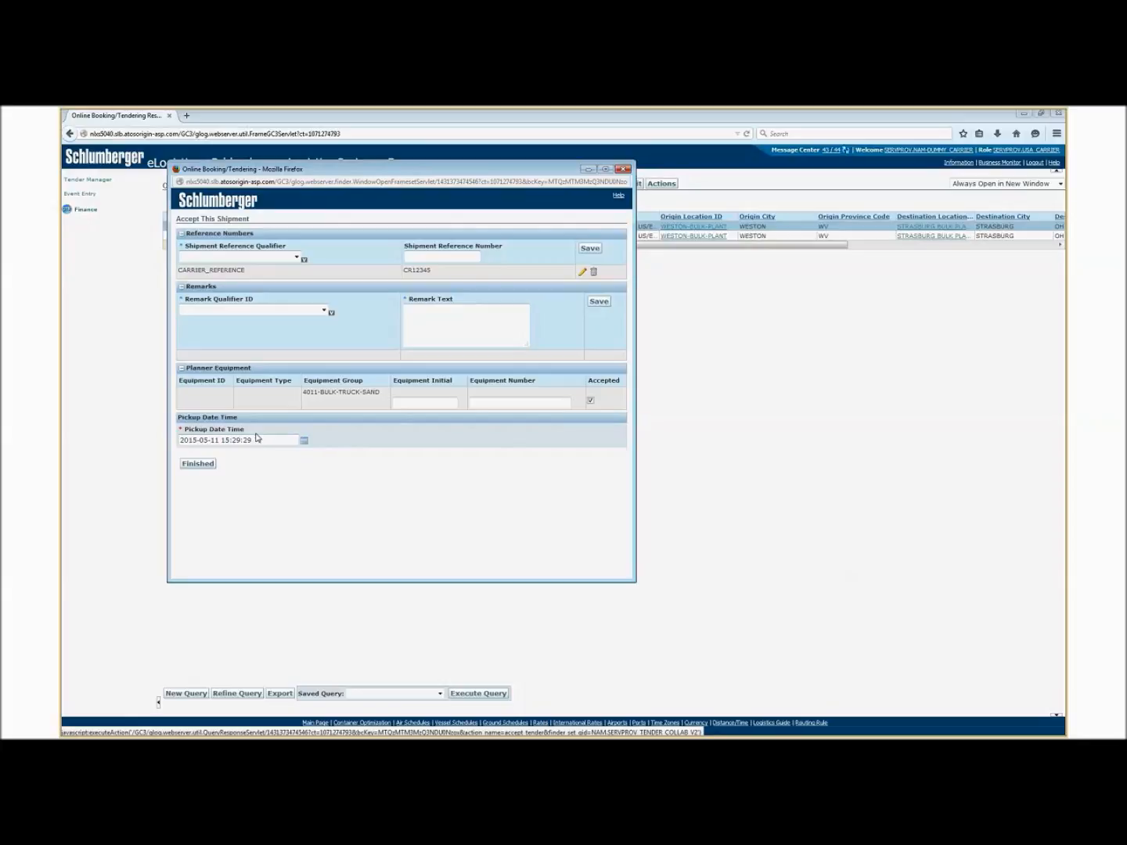
click(304, 442)
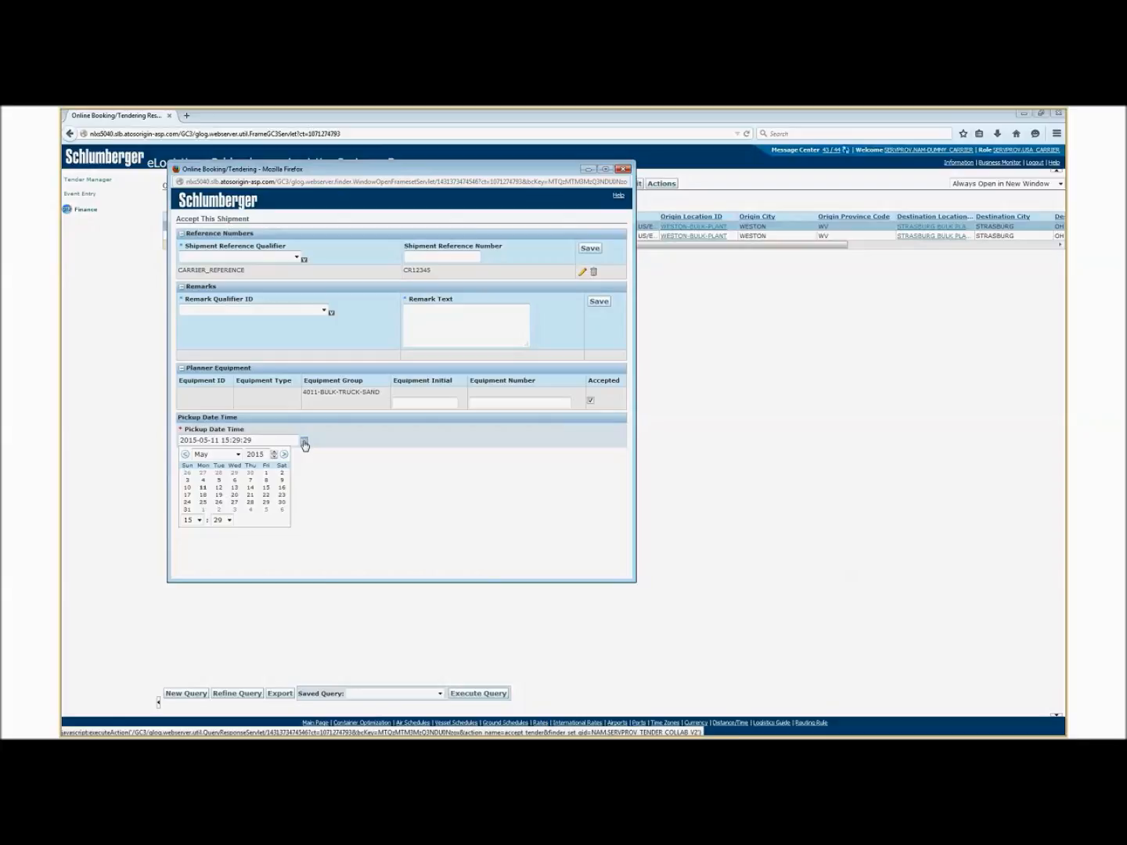
click(201, 521)
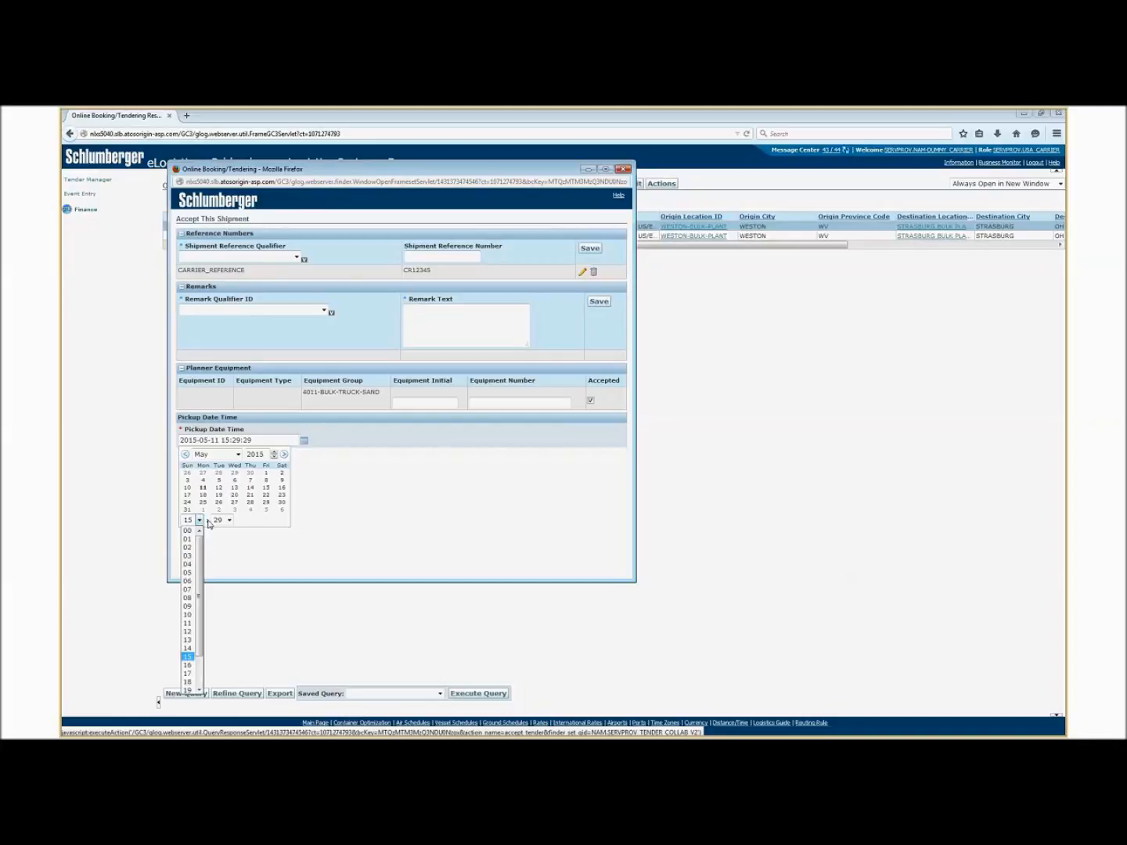
click(250, 518)
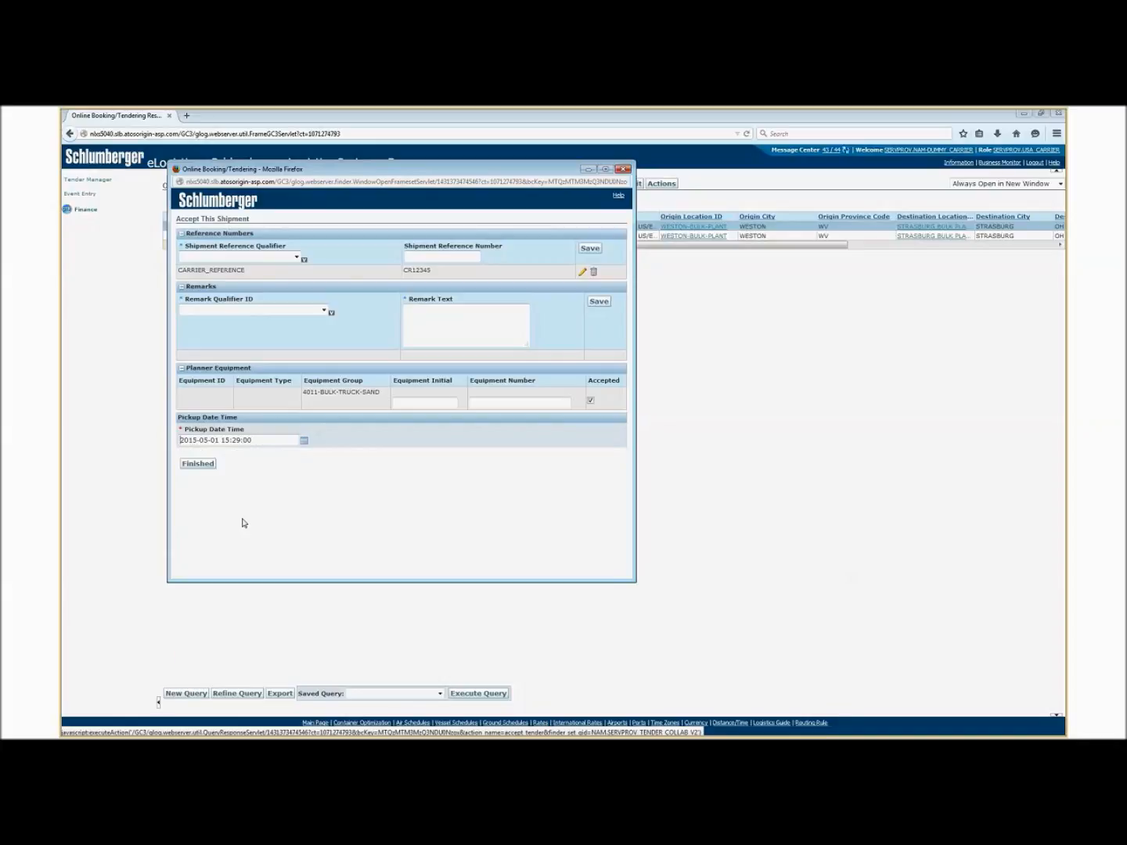
Set the pickup date to May 11, 2015 at 15:29 and submit the shipment acceptance.
click(304, 440)
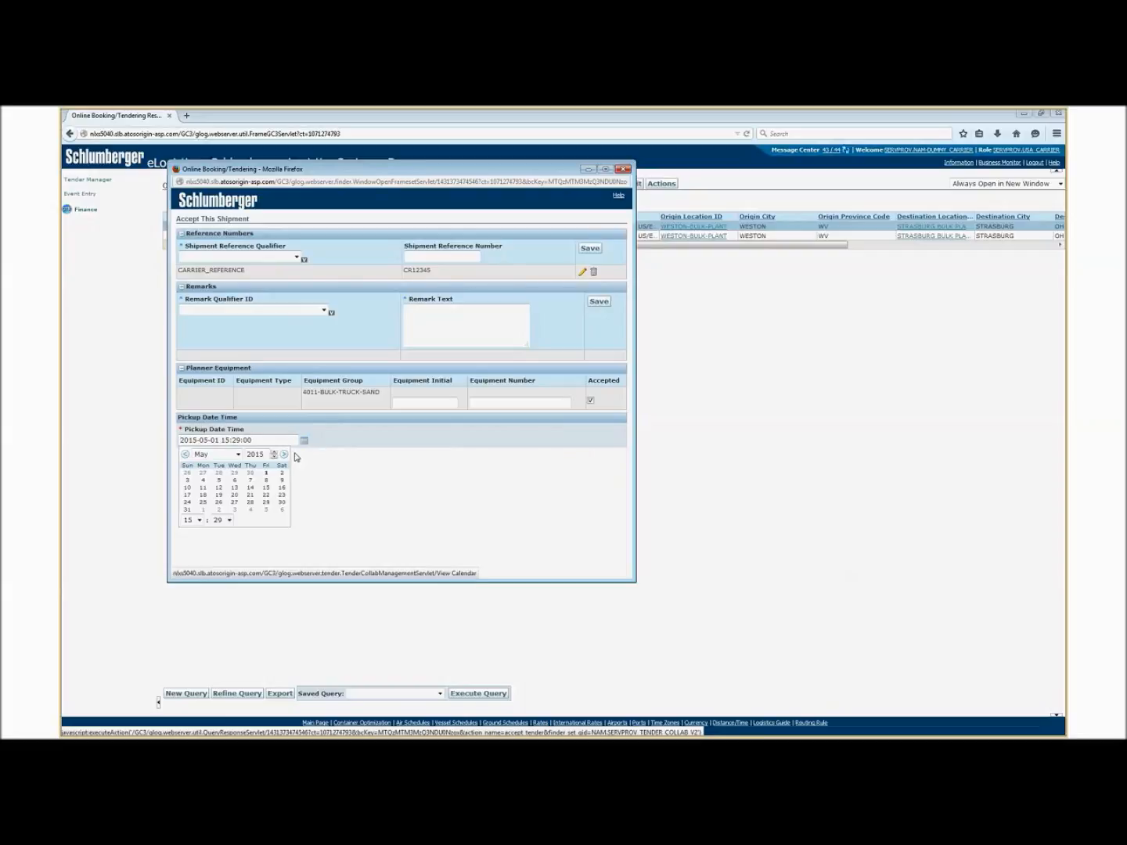
click(203, 491)
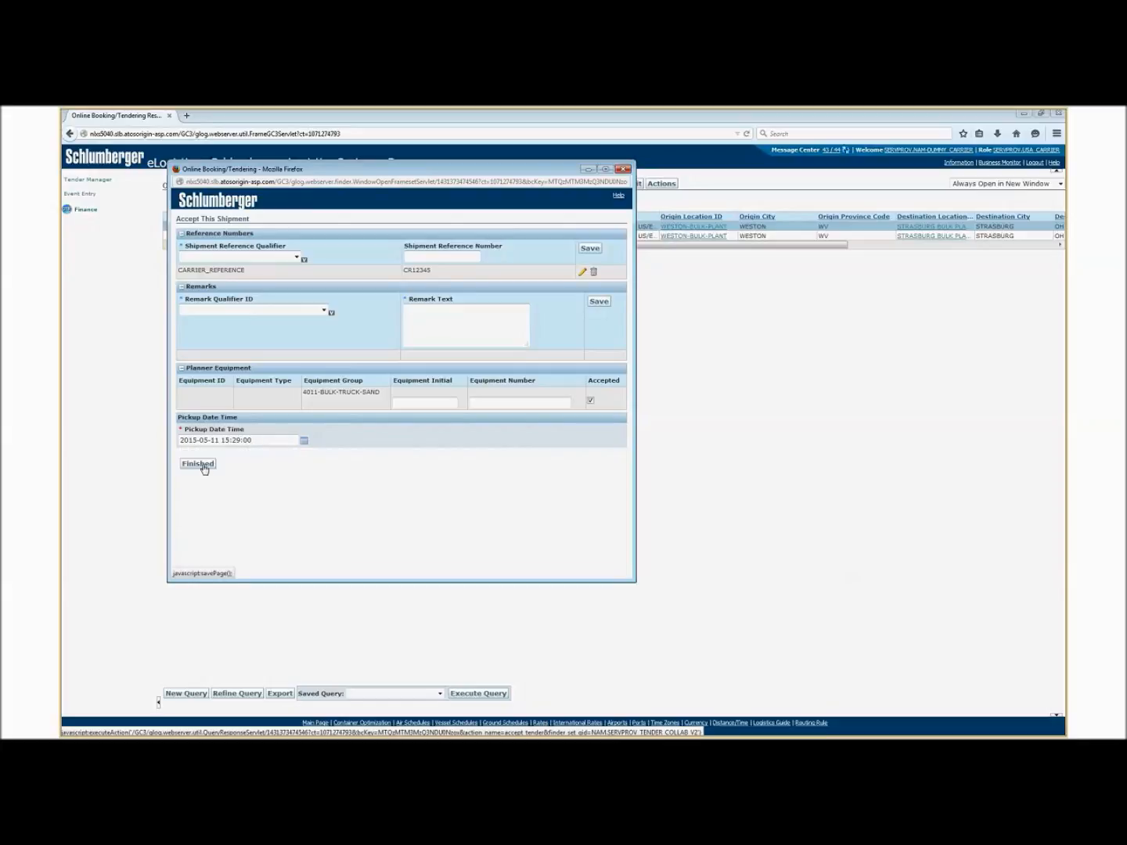
click(201, 464)
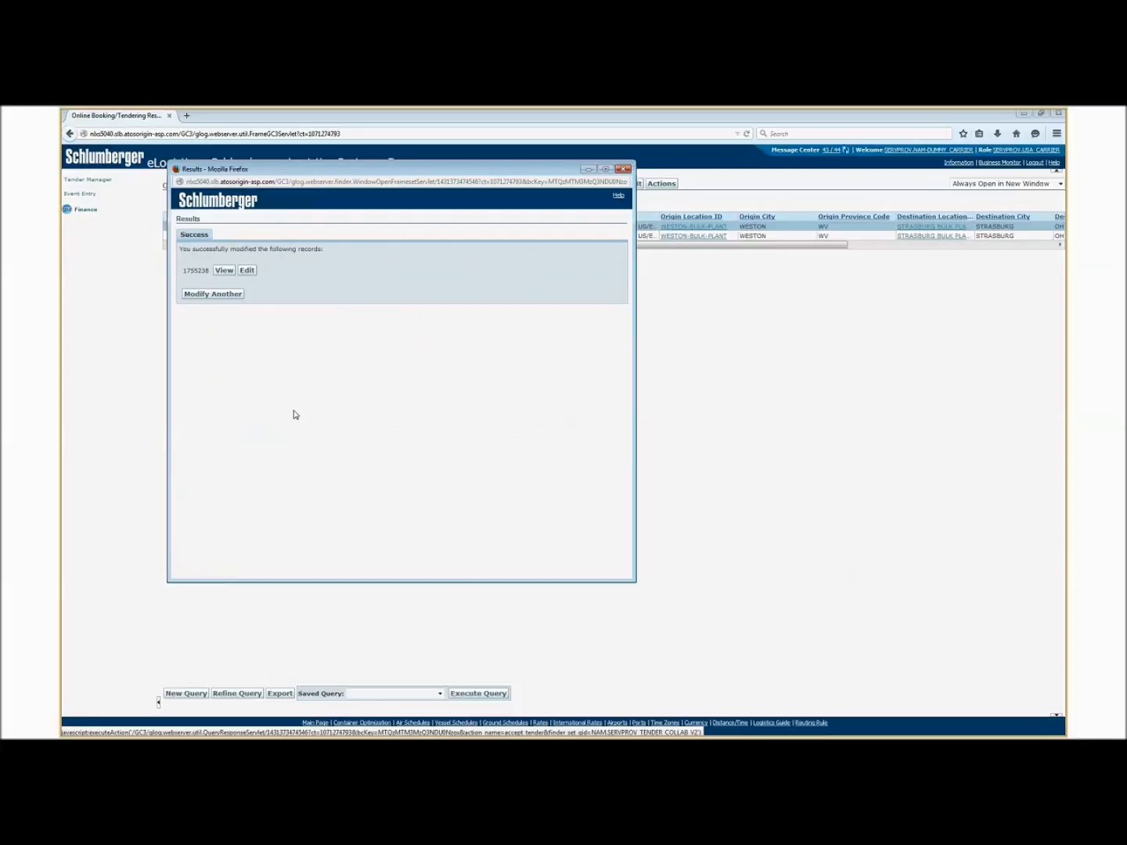
drag(193, 249, 322, 250)
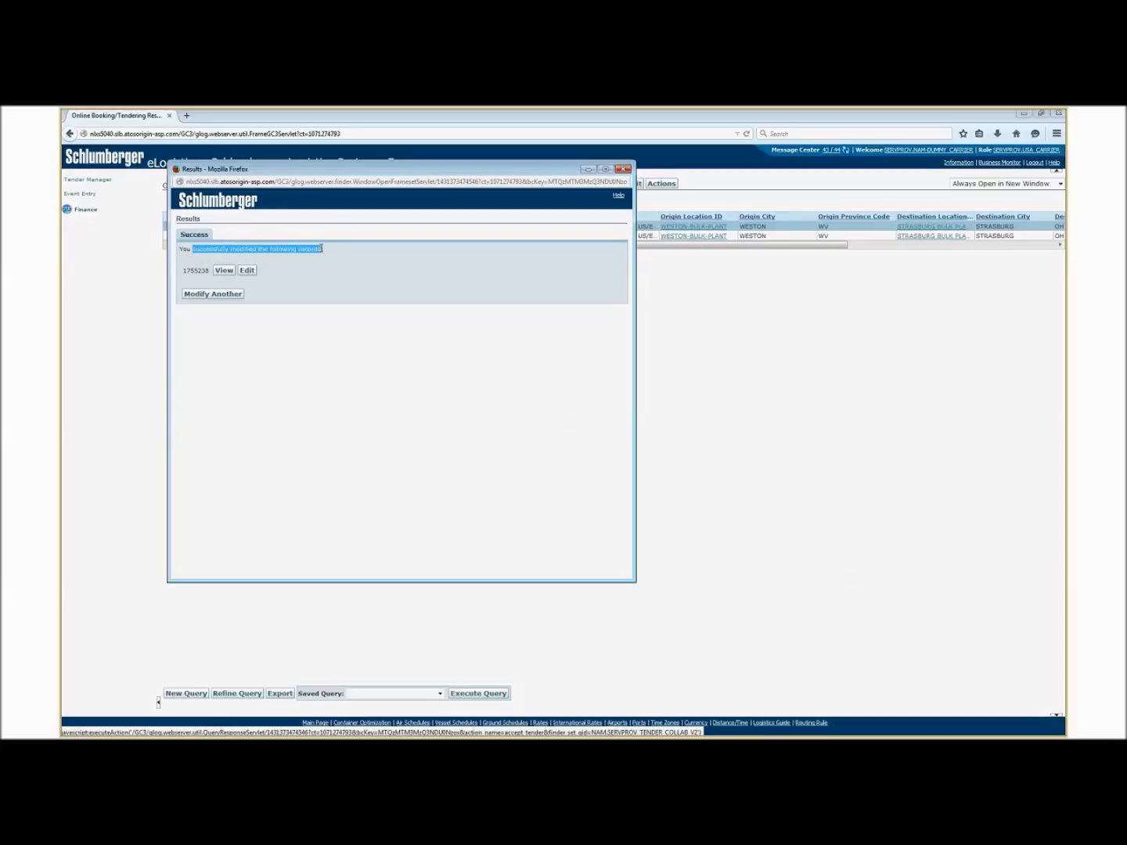
click(324, 358)
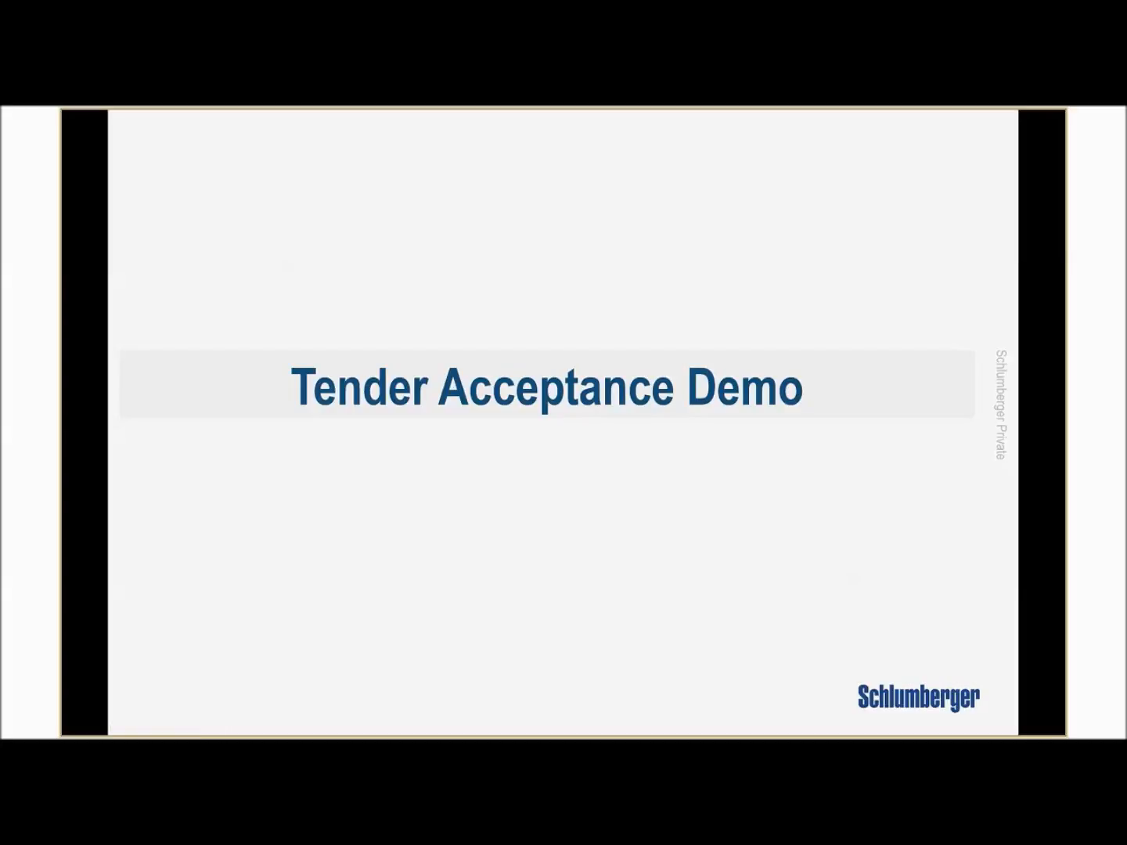
key(Right)
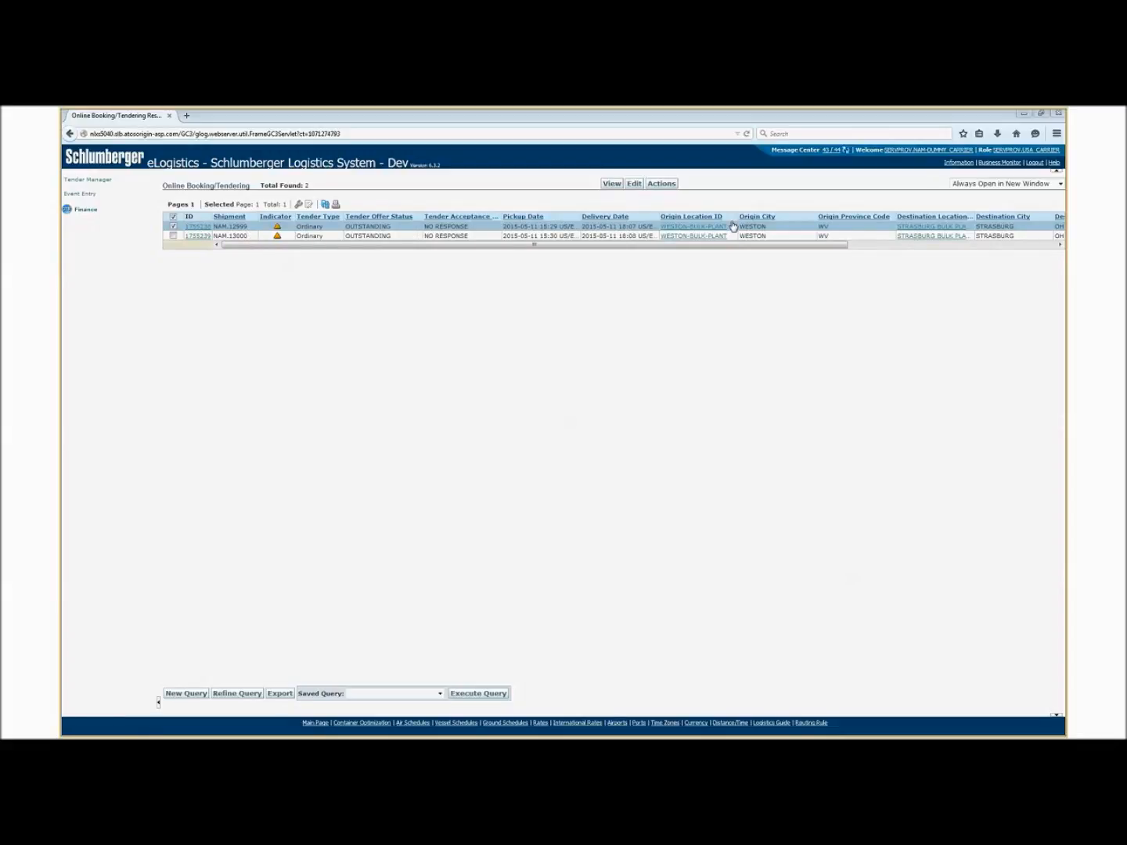
Refresh the tender list and start declining the tender for shipment NAM.13000.
click(325, 205)
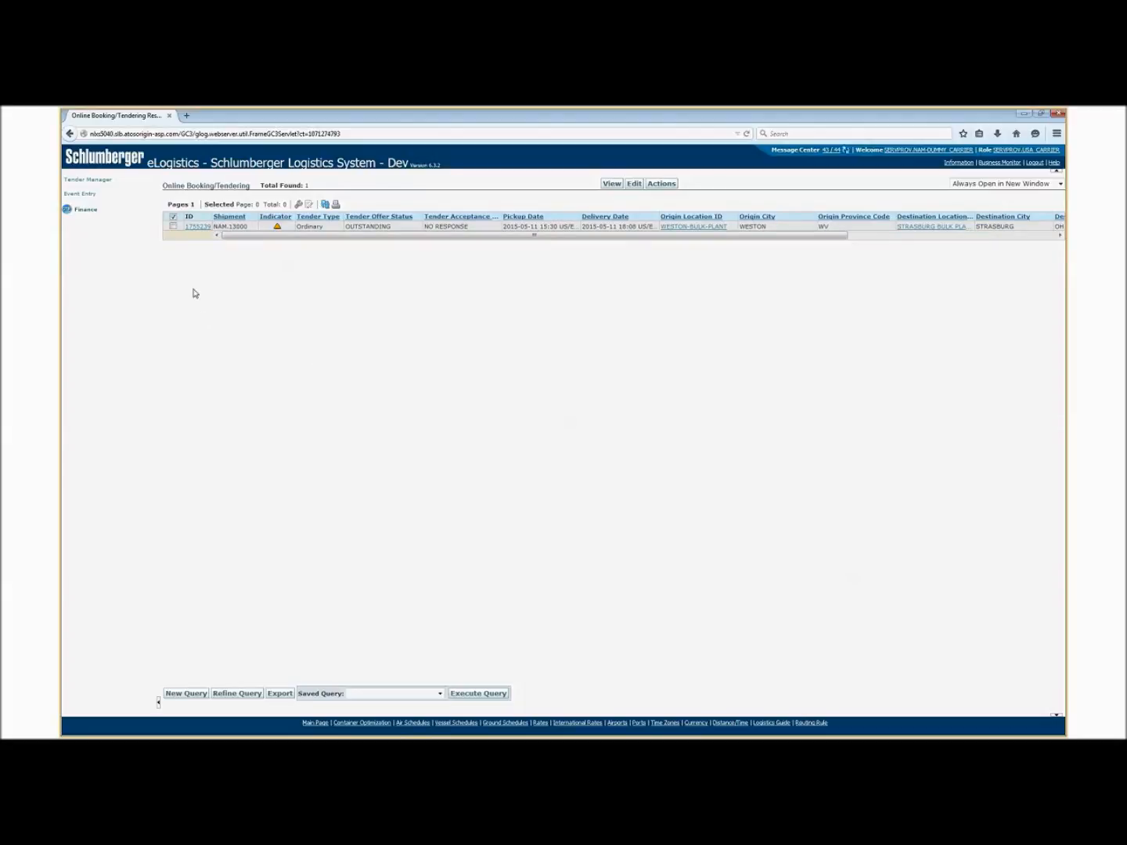
click(172, 227)
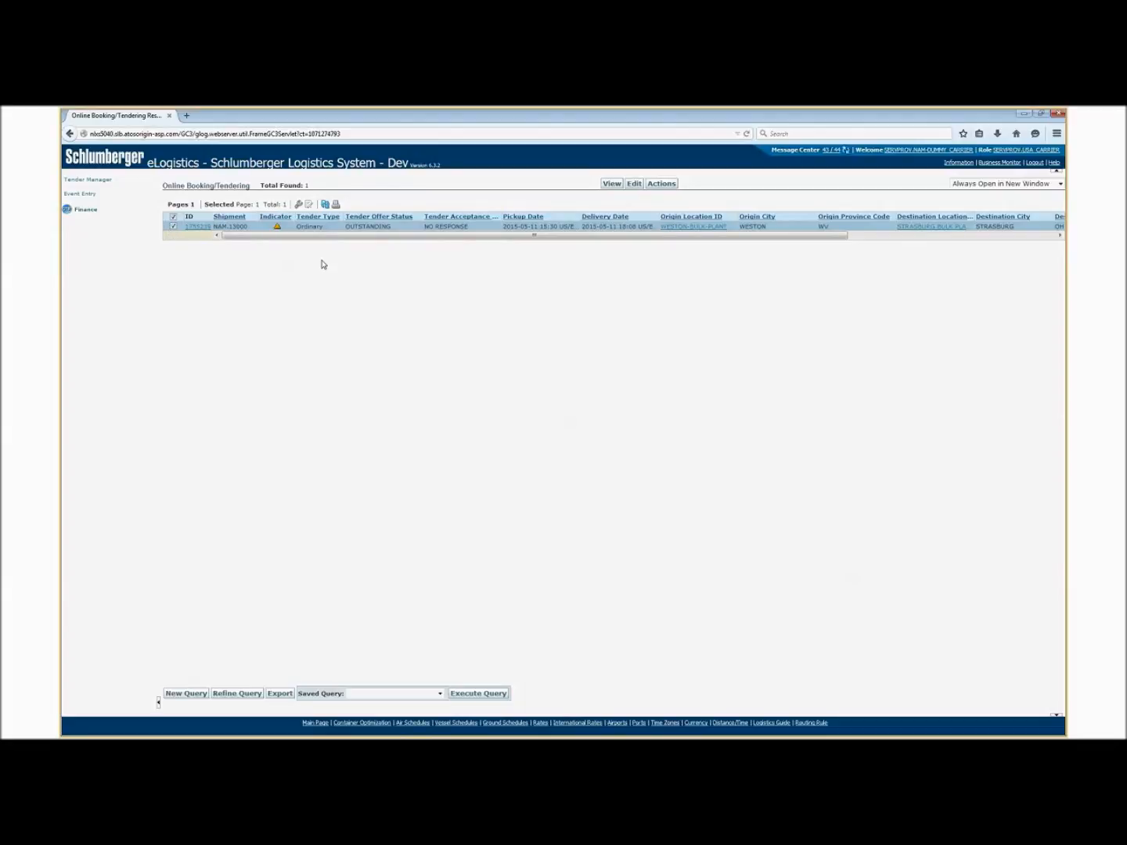
click(663, 184)
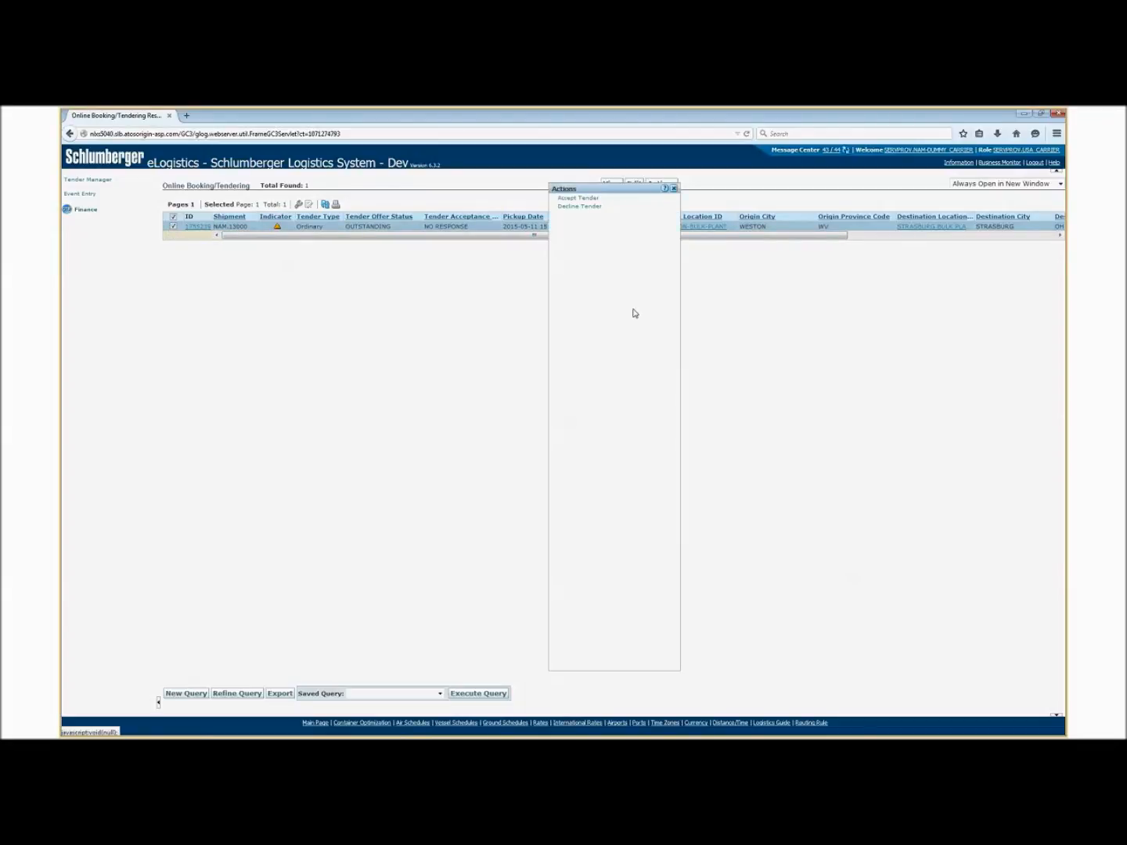
click(579, 208)
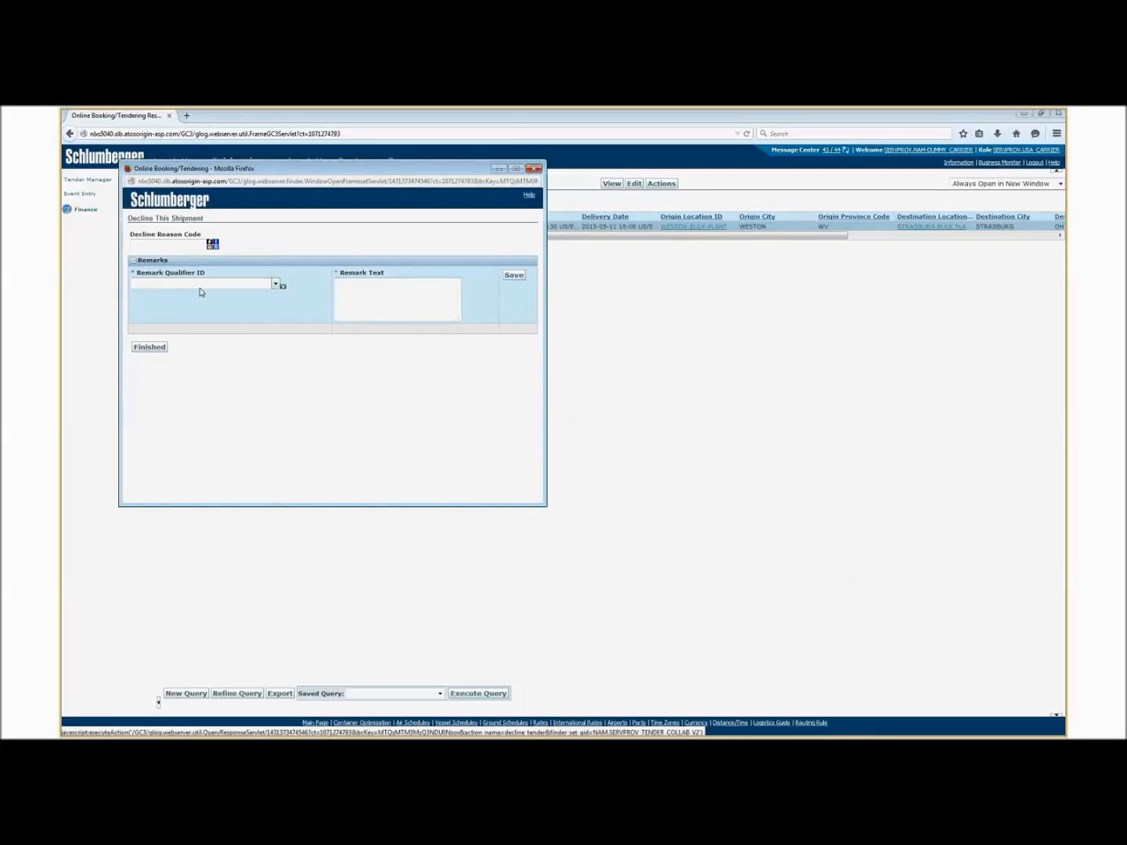
Add and save a decline remark with qualifier CARRIER_COMMENTS and the text "No Availability".
click(276, 285)
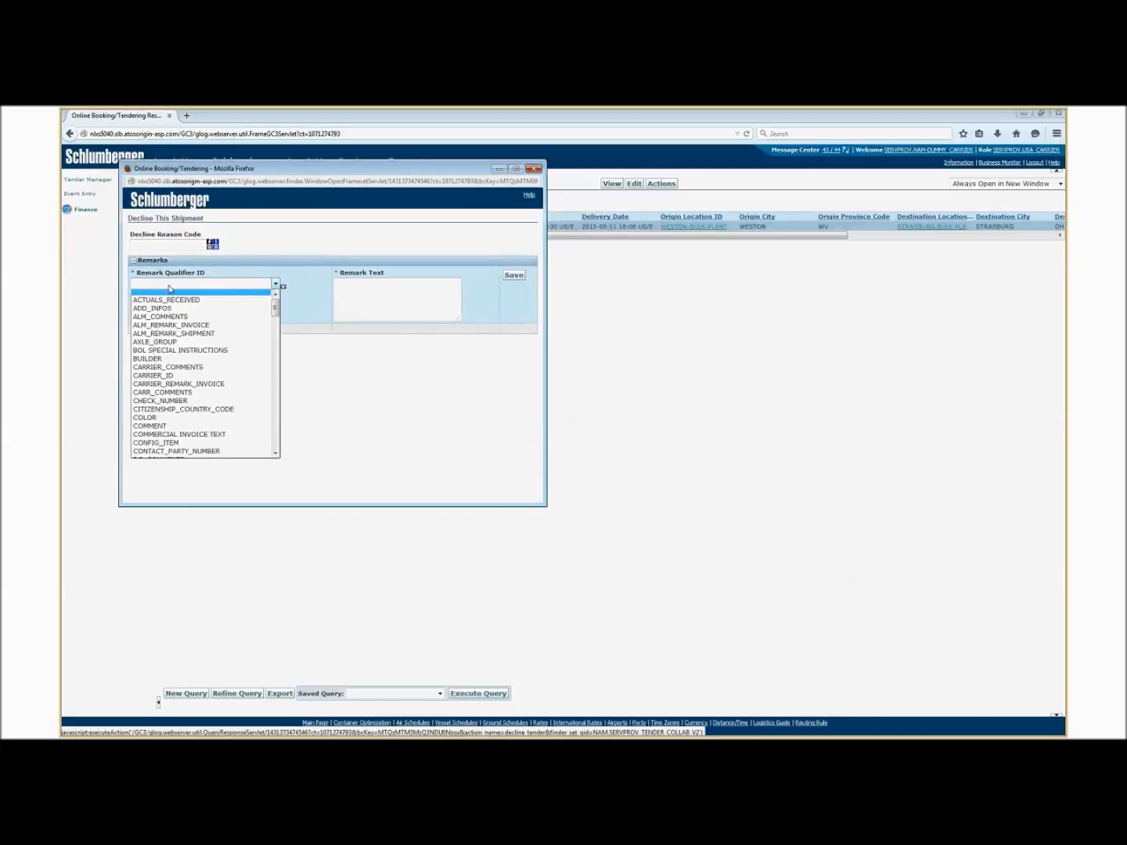
key(c)
click(396, 293)
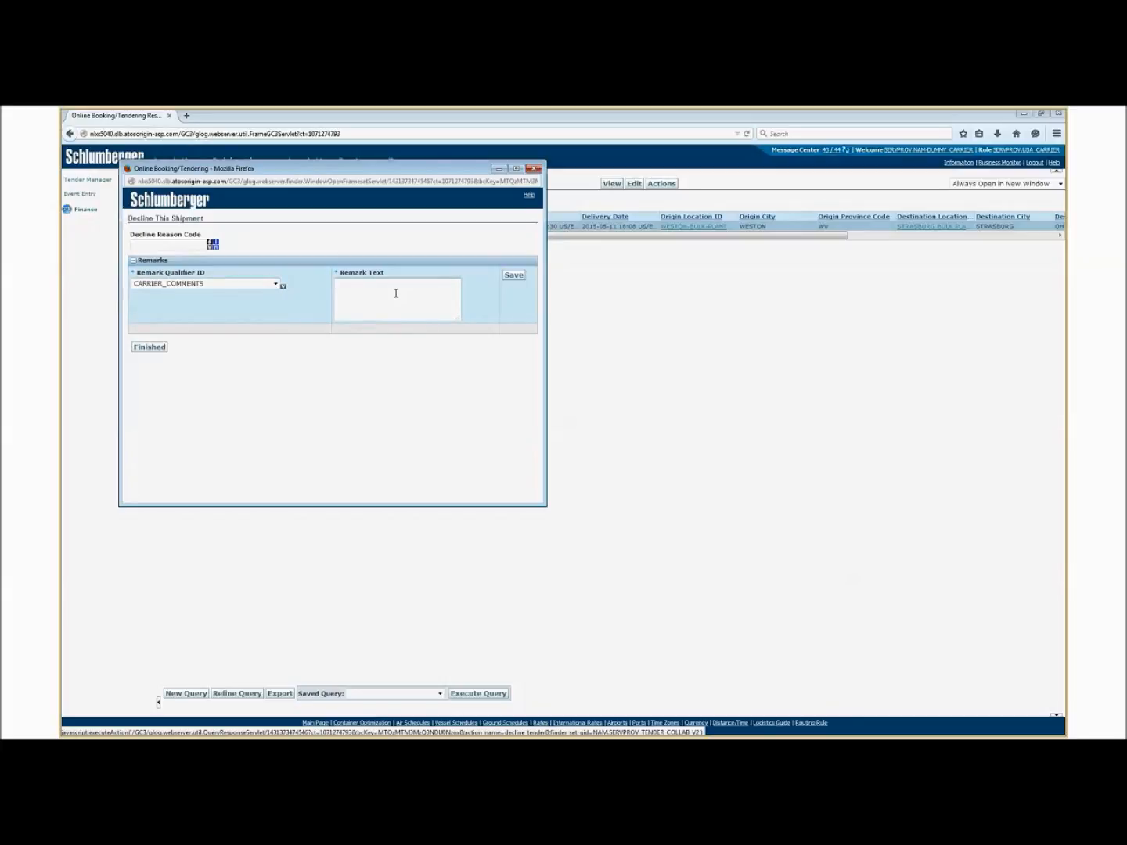
text(No Availability)
click(514, 276)
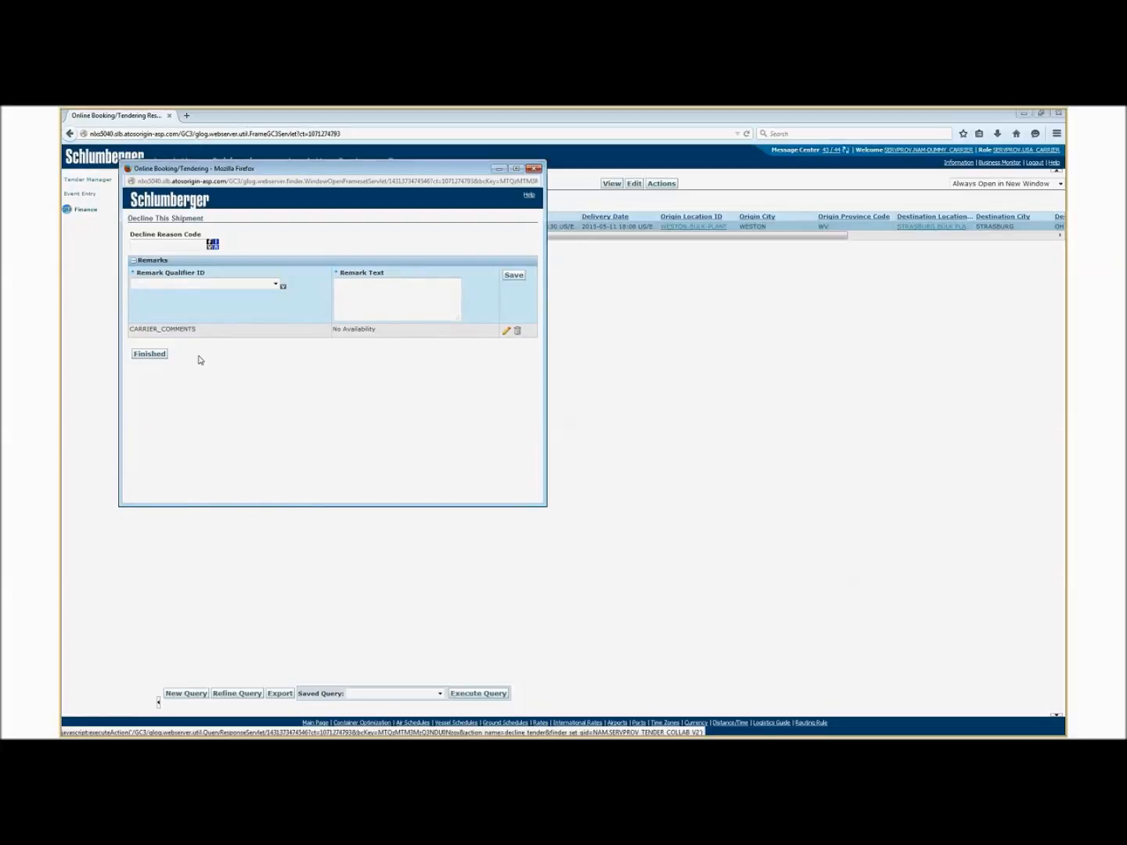
Submit the shipment decline and close the results window.
click(150, 355)
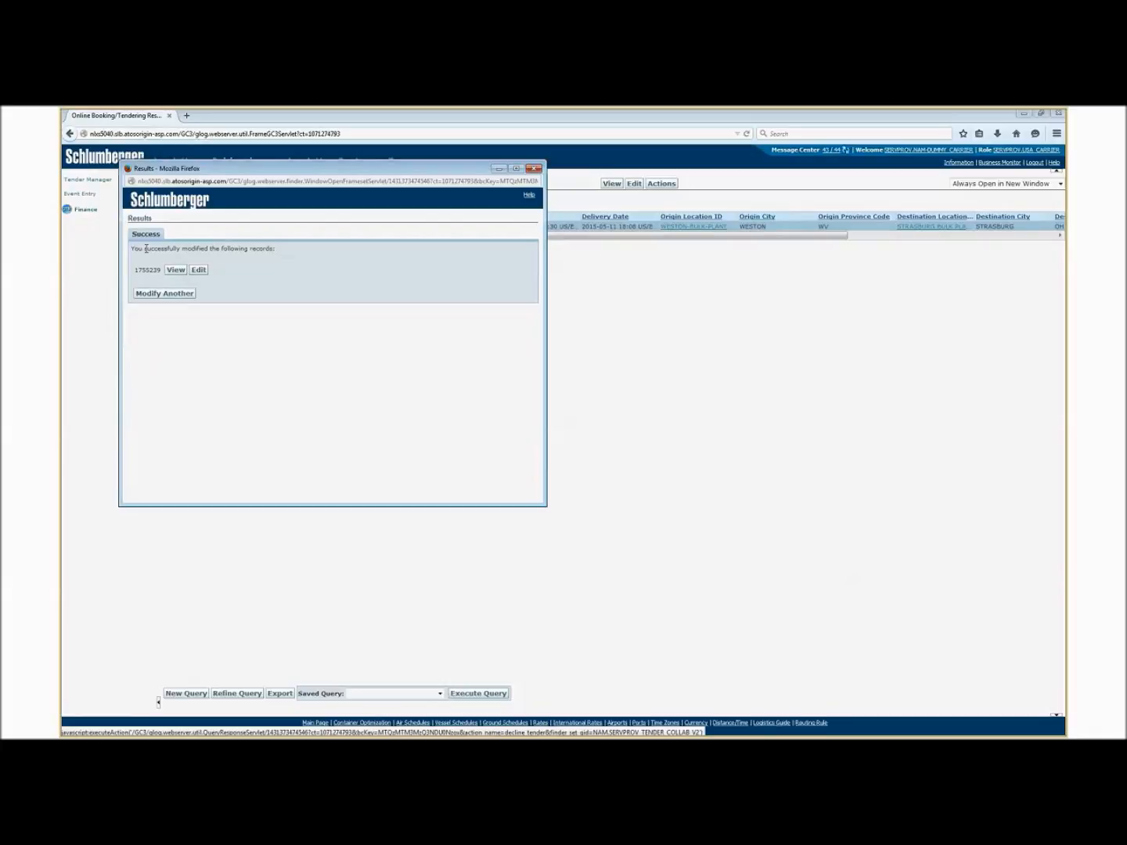
drag(146, 249, 255, 250)
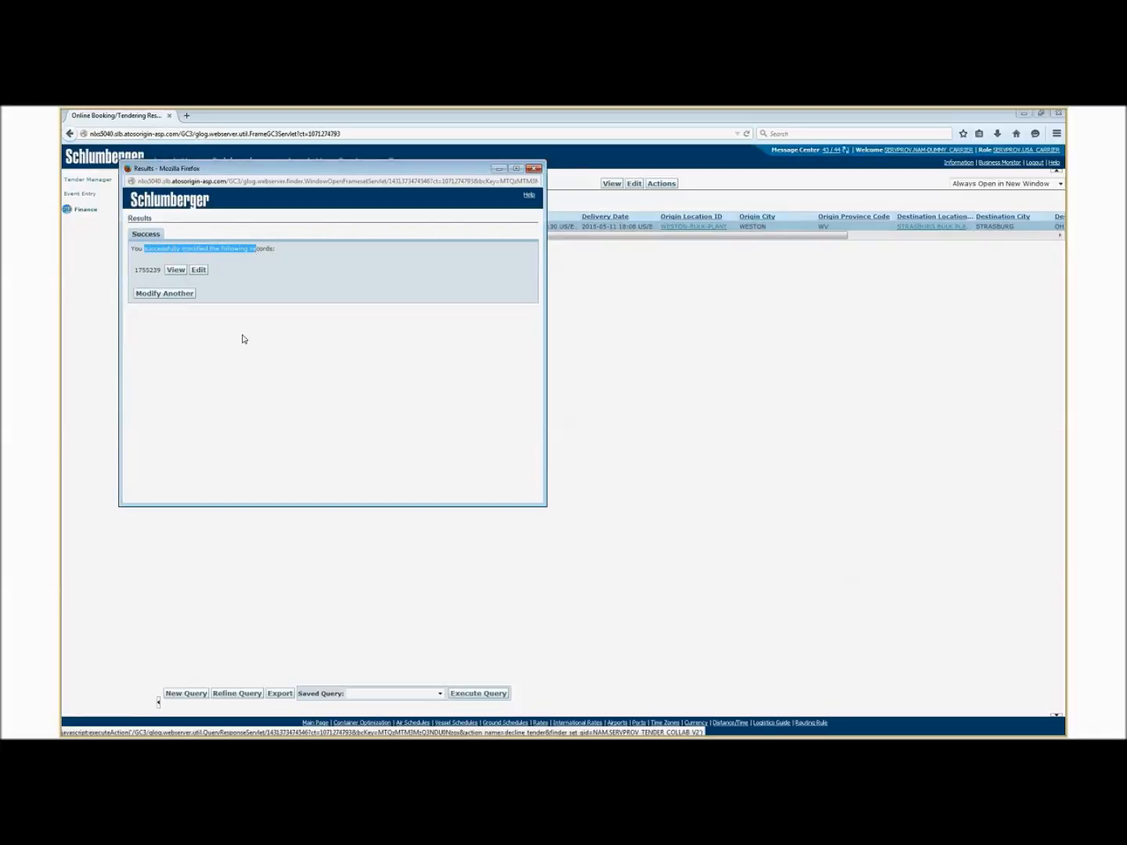
click(266, 337)
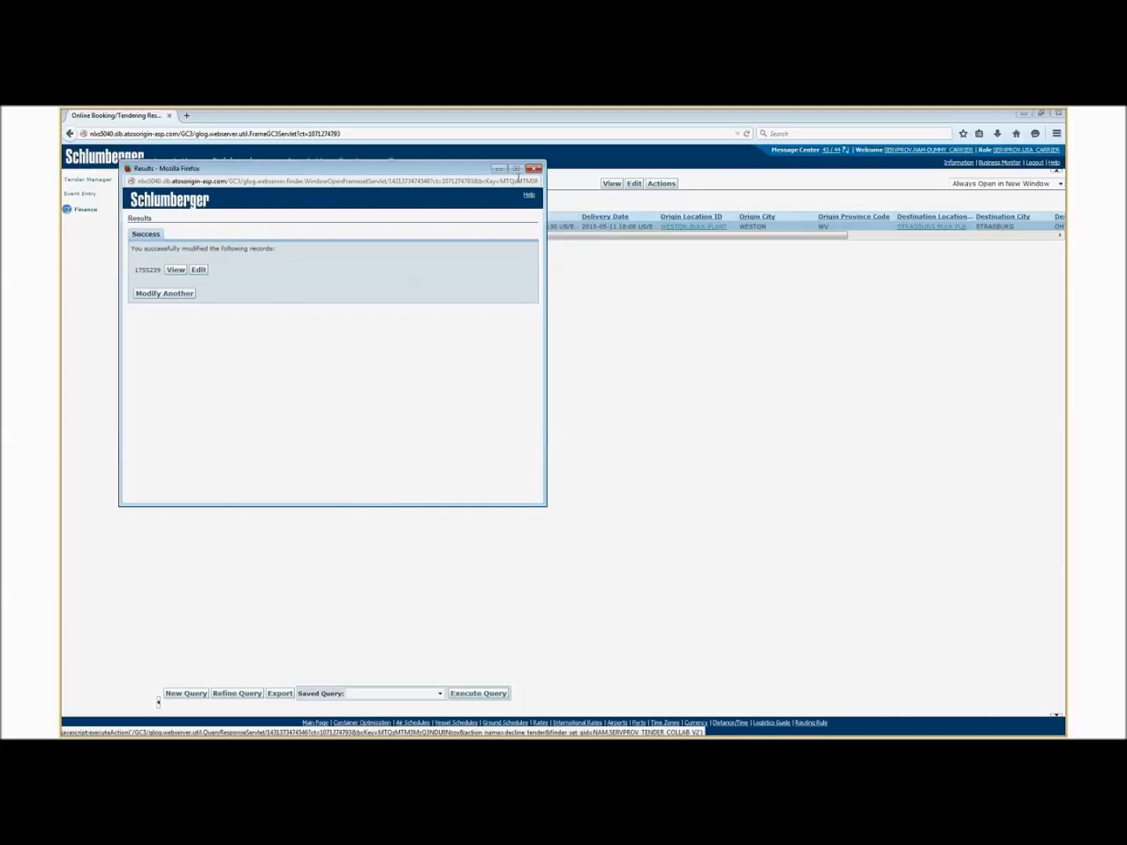
click(534, 168)
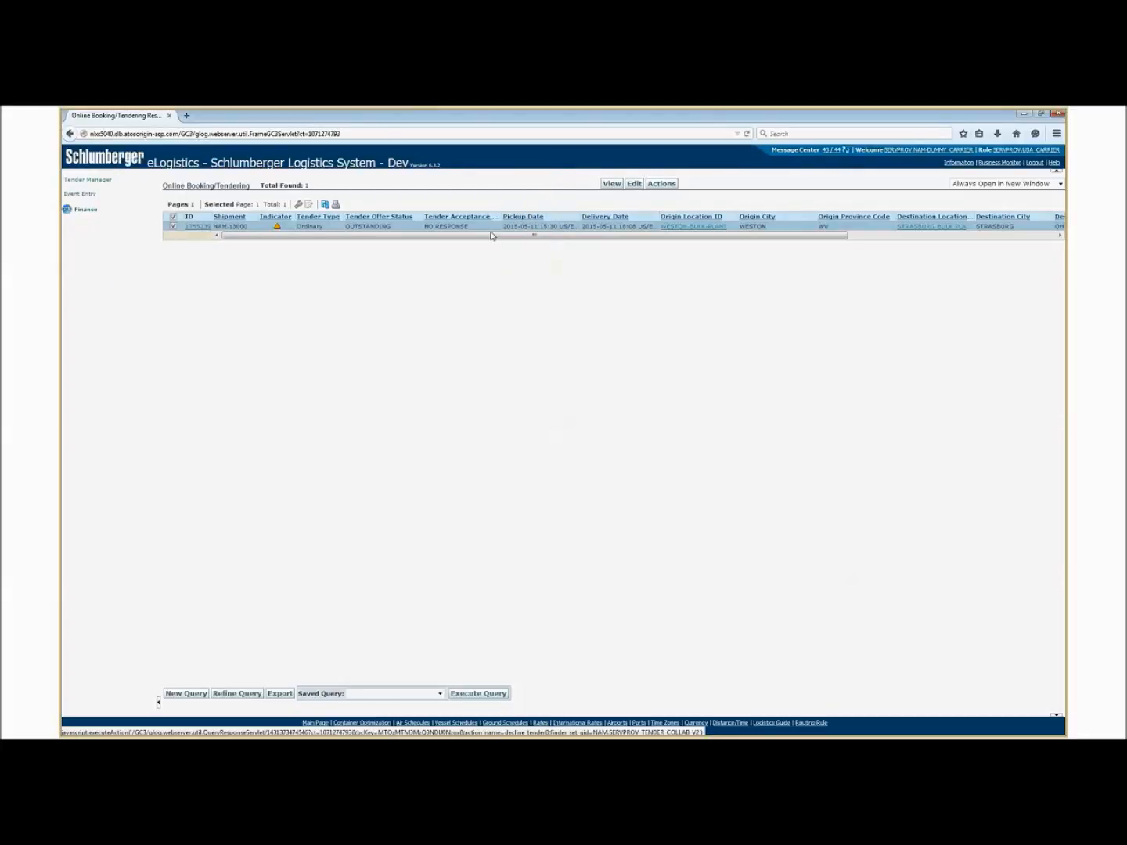